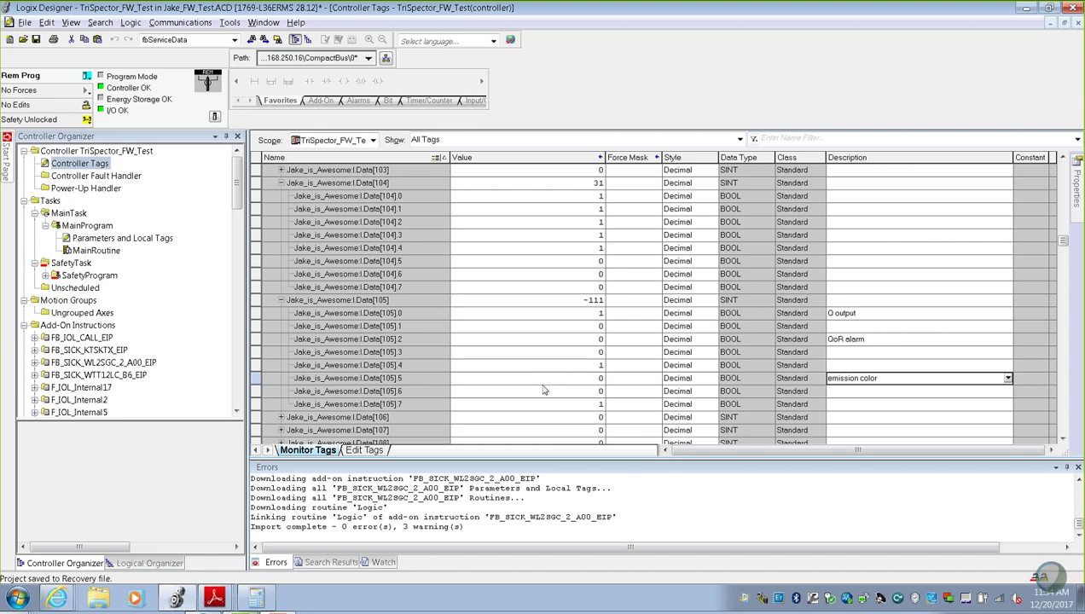
- Switch to the browser and bring up the IOLG2EI-03208R01 device properties page
mouse_move(64, 600)
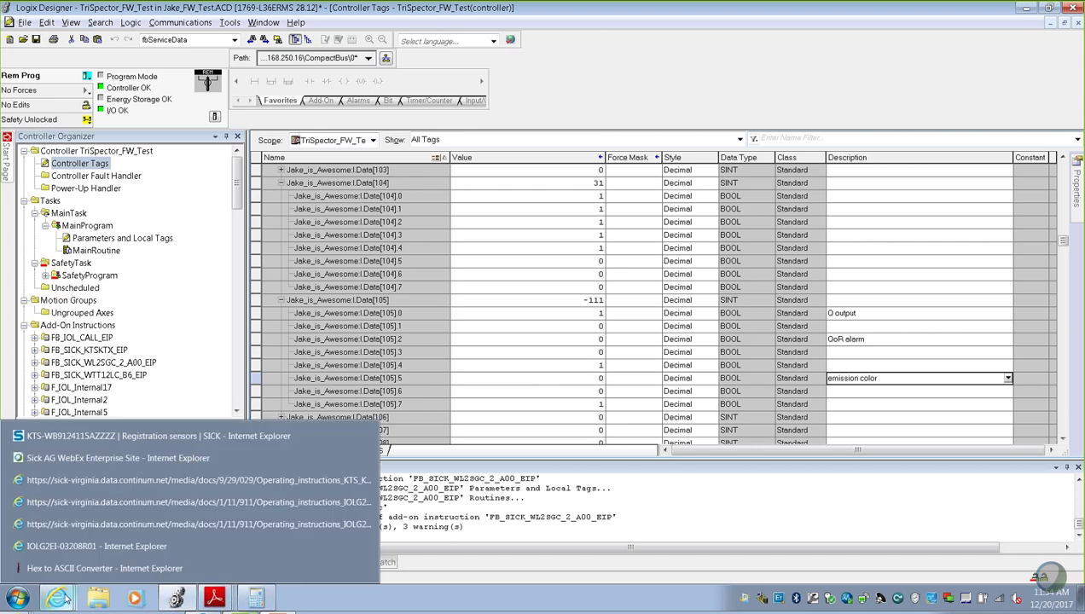
click(101, 553)
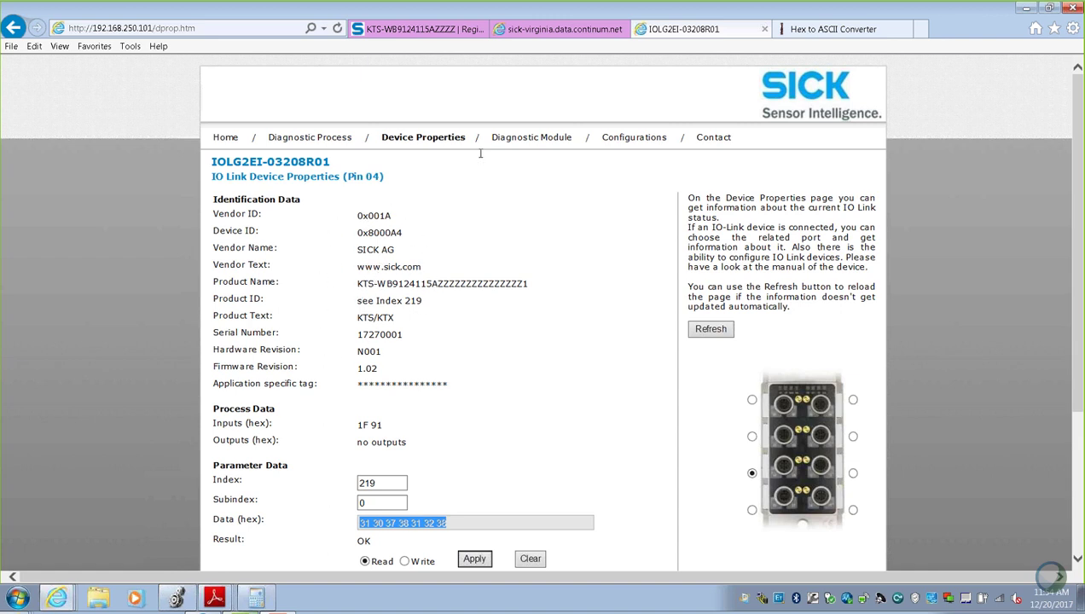
click(547, 34)
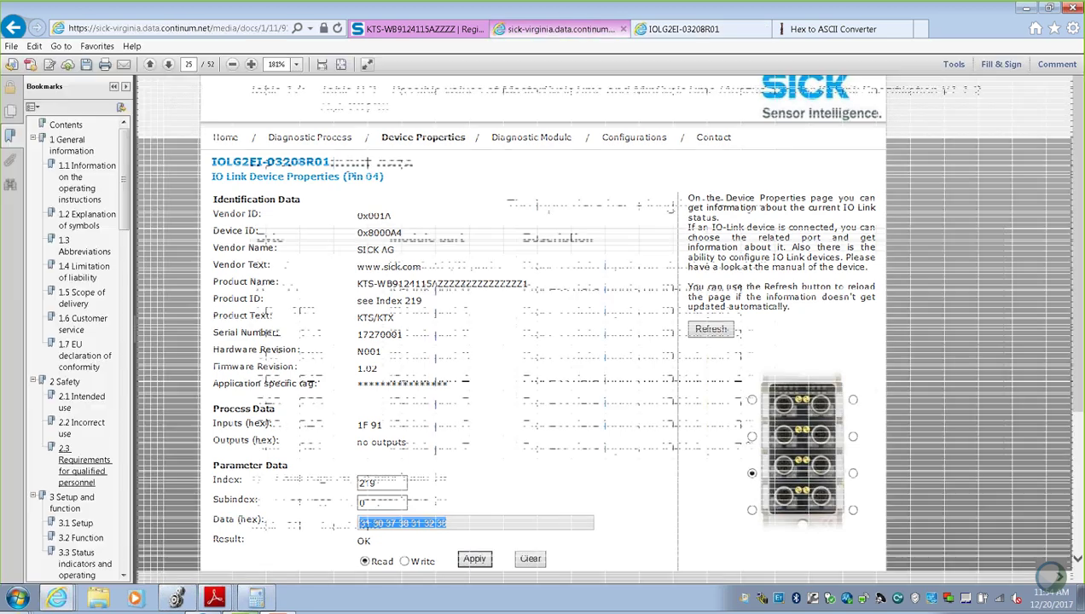
click(725, 28)
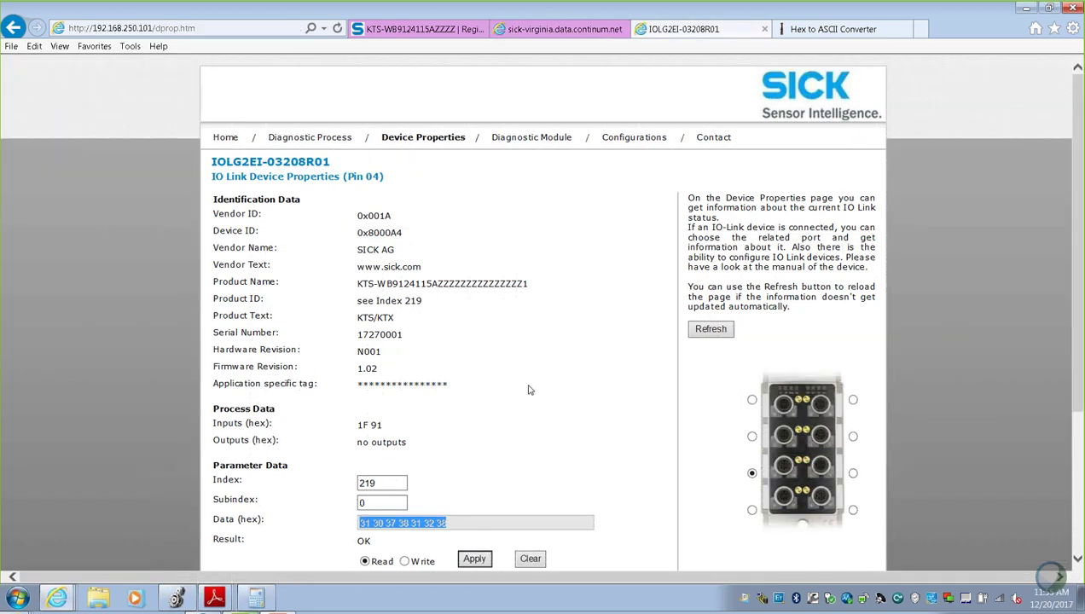
- Examine the SICK device specific parameter table in the KTS/KTX operating instructions for the Sensitivity entry's index and value range
key(alt+Tab)
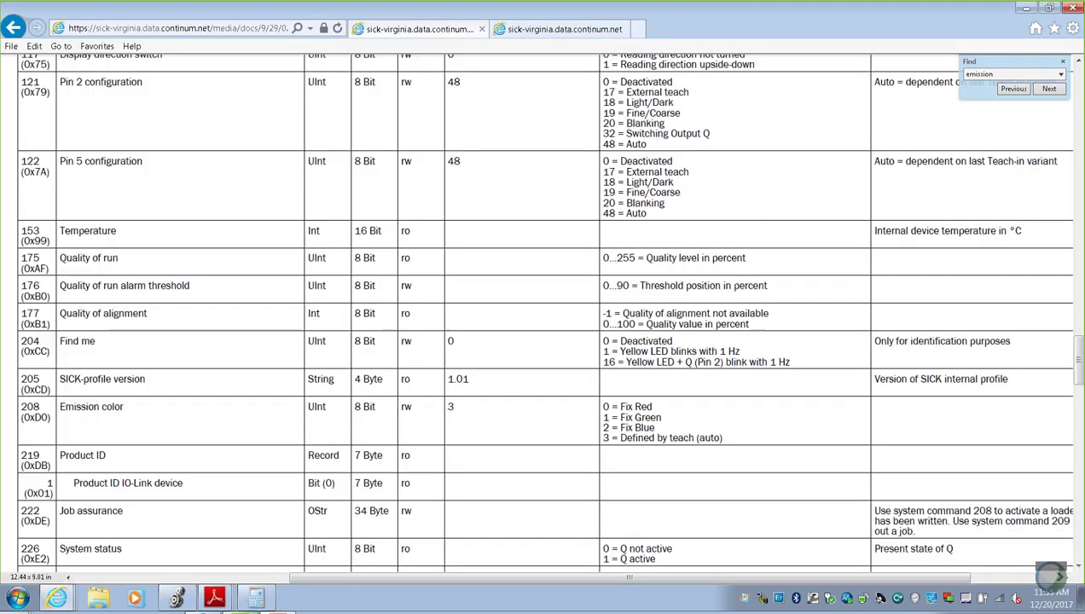
scroll(458, 387, up, 1)
scroll(459, 387, up, 4)
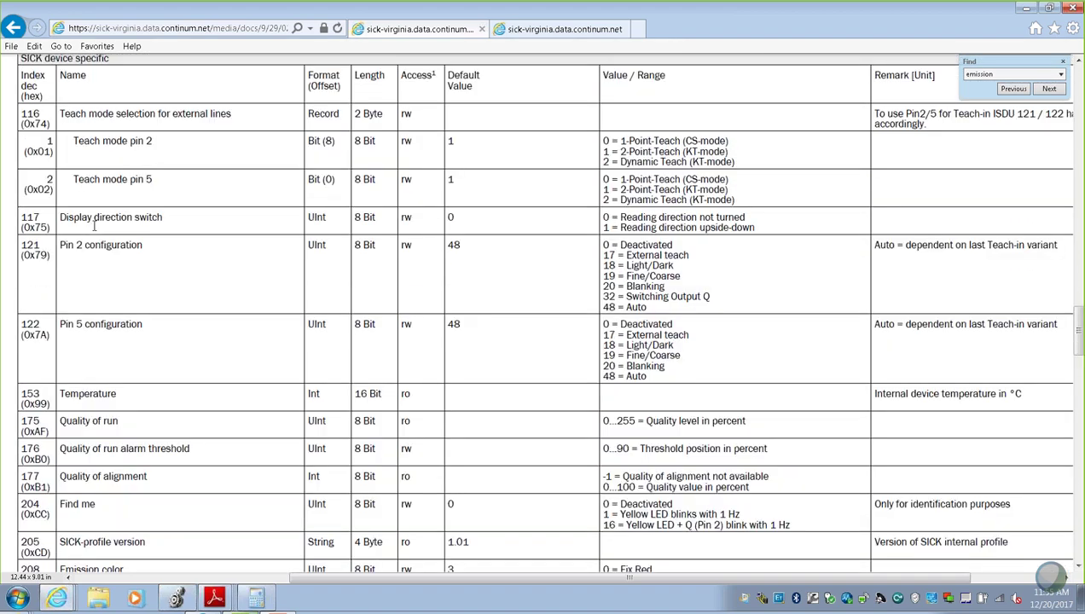
scroll(99, 224, up, 9)
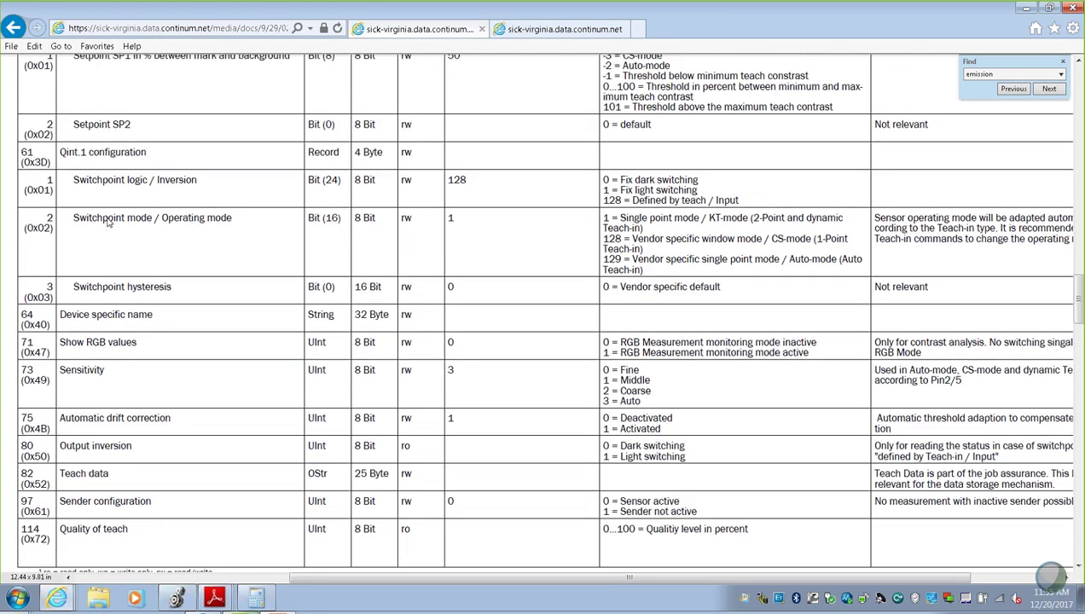
middle_click(109, 222)
scroll(106, 243, left, 10)
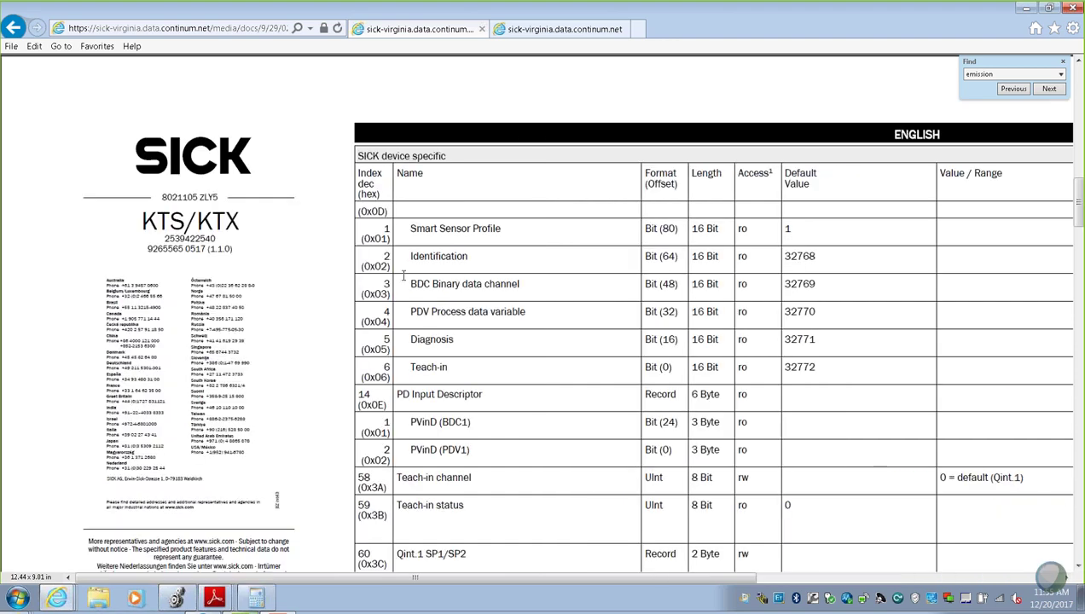
scroll(621, 282, down, 2)
scroll(621, 283, right, 2)
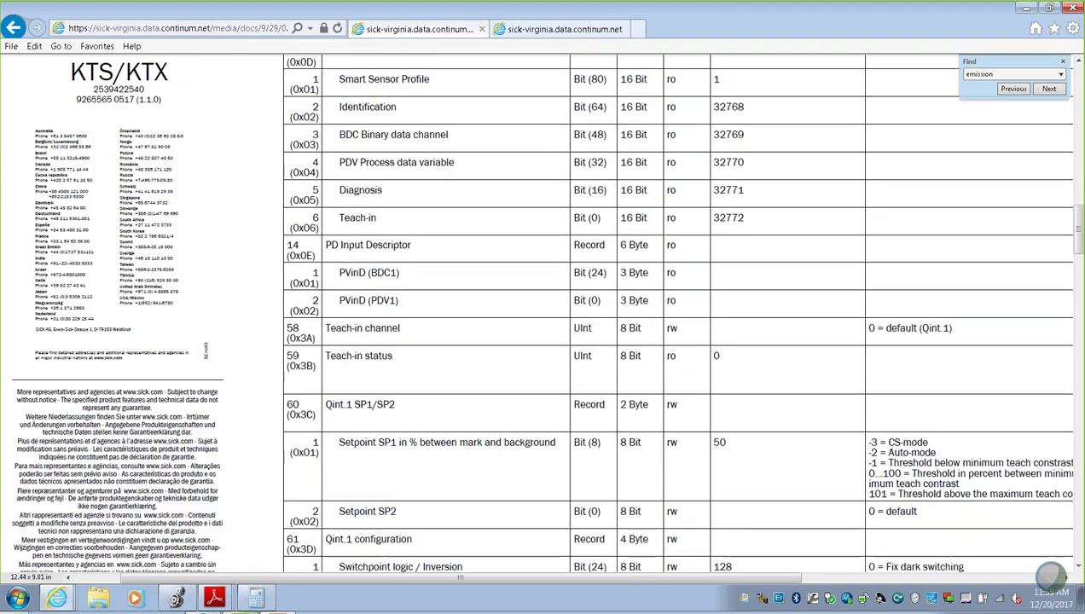
scroll(603, 342, down, 1)
scroll(603, 342, down, 3)
scroll(603, 342, right, 1)
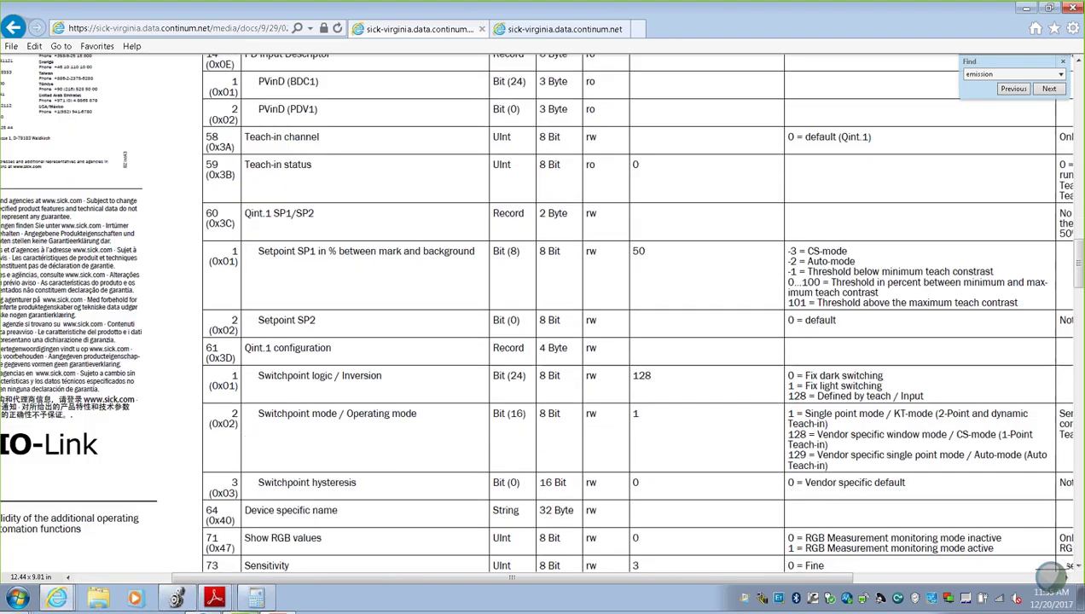
scroll(595, 412, down, 3)
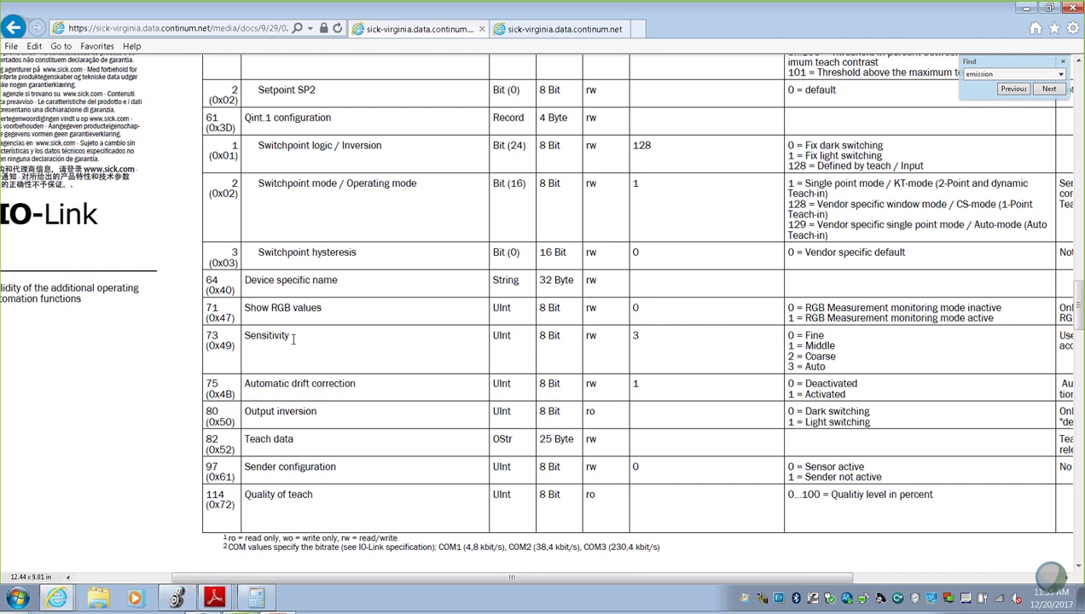
- Read the sensor's Sensitivity parameter from the device properties page using index 73 and subindex 0
key(alt+Tab)
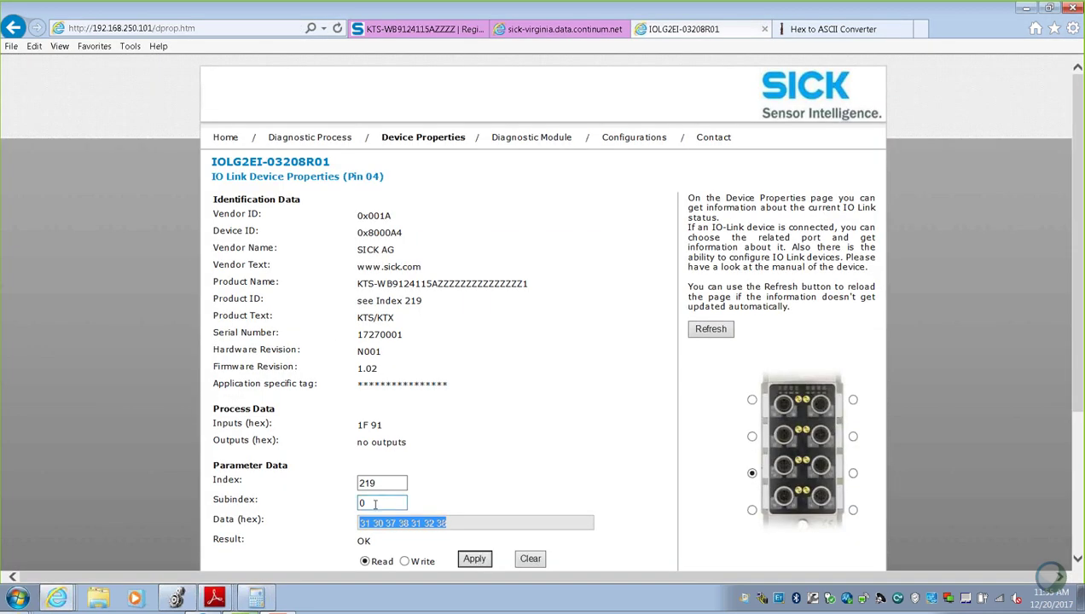
click(378, 483)
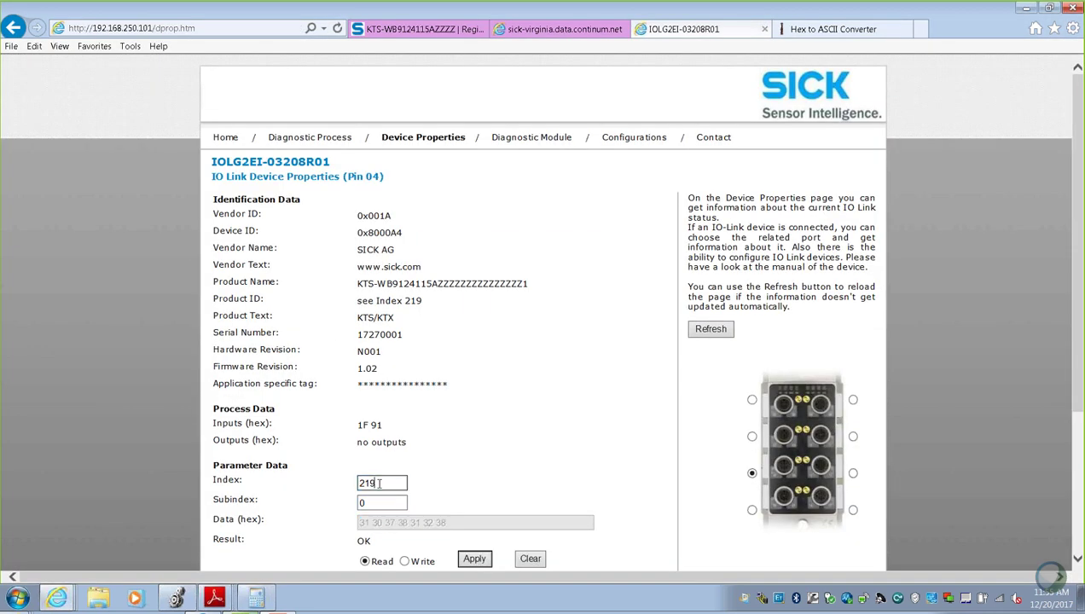
drag(378, 483, 355, 483)
key(alt+Tab)
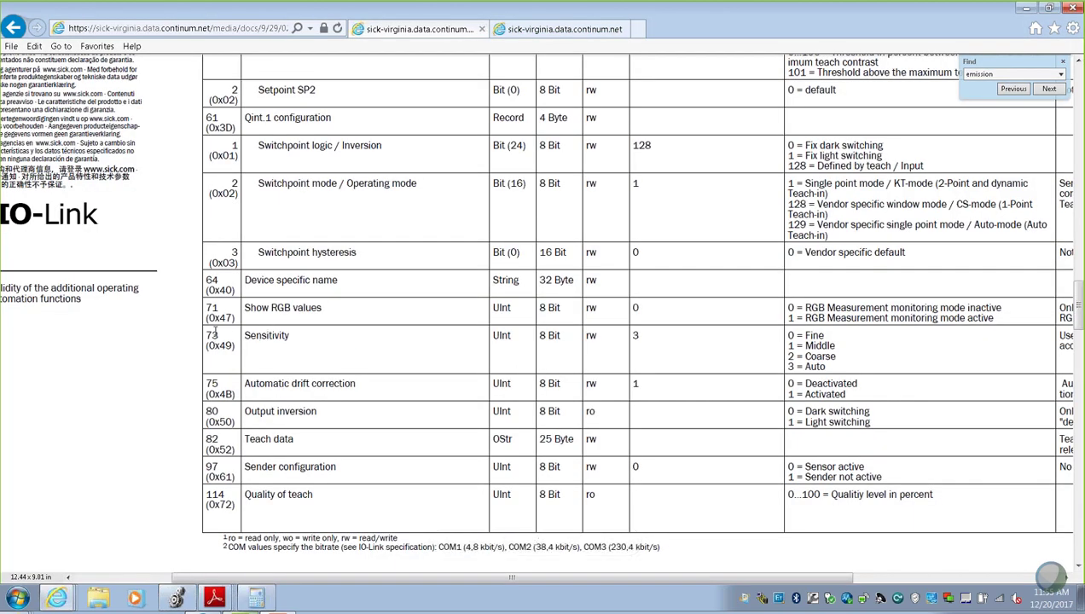
key(alt+Tab)
text(73)
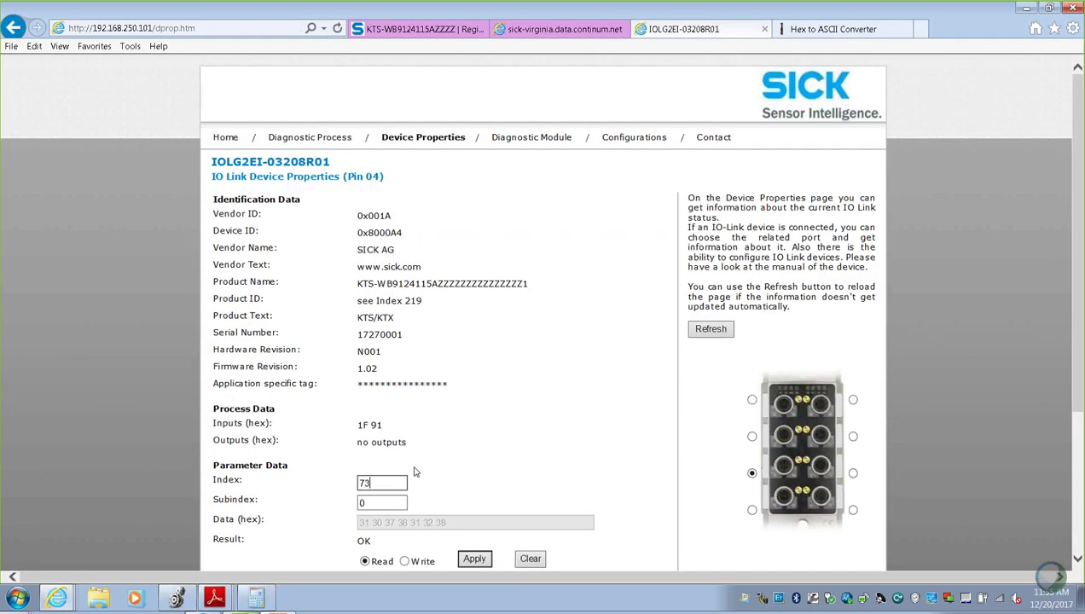
click(395, 502)
scroll(374, 370, down, 3)
right_click(373, 370)
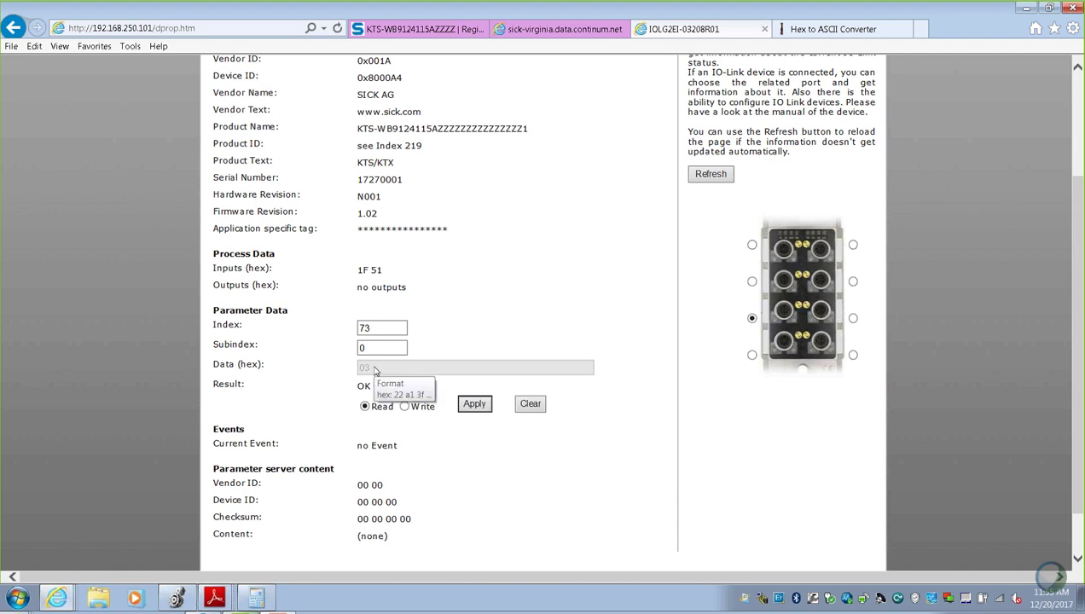
click(370, 378)
drag(364, 371, 360, 371)
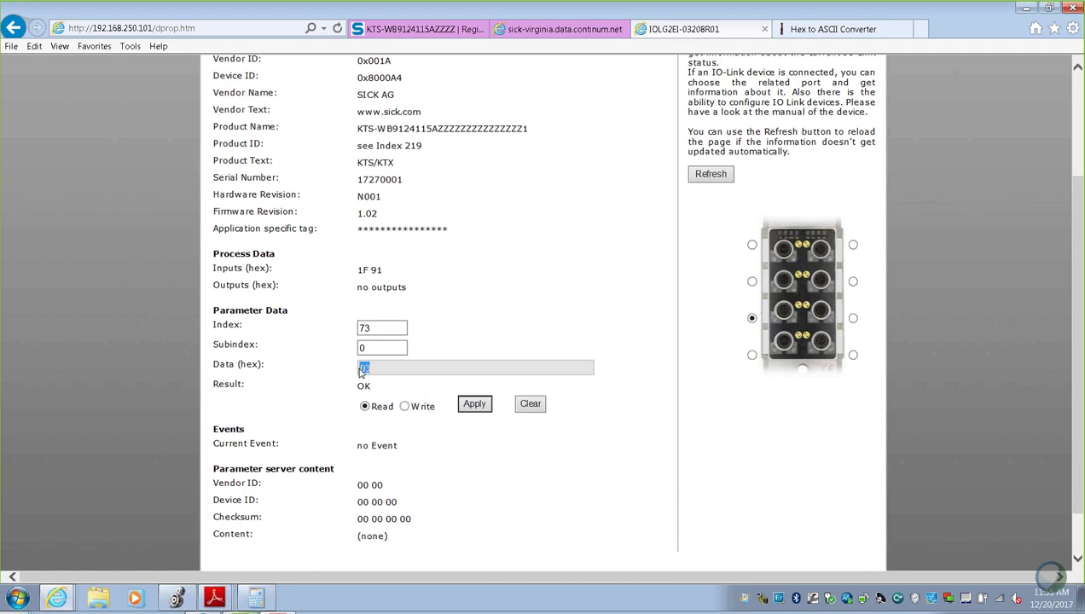
- Convert the hexadecimal value 3 to decimal in Calculator's programmer mode
click(256, 597)
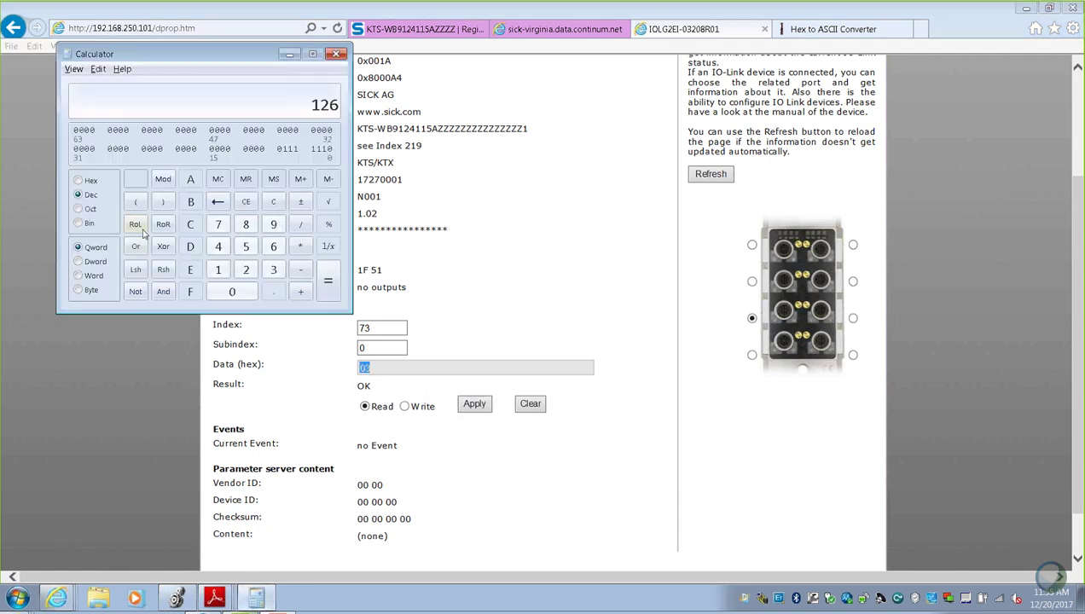
click(79, 180)
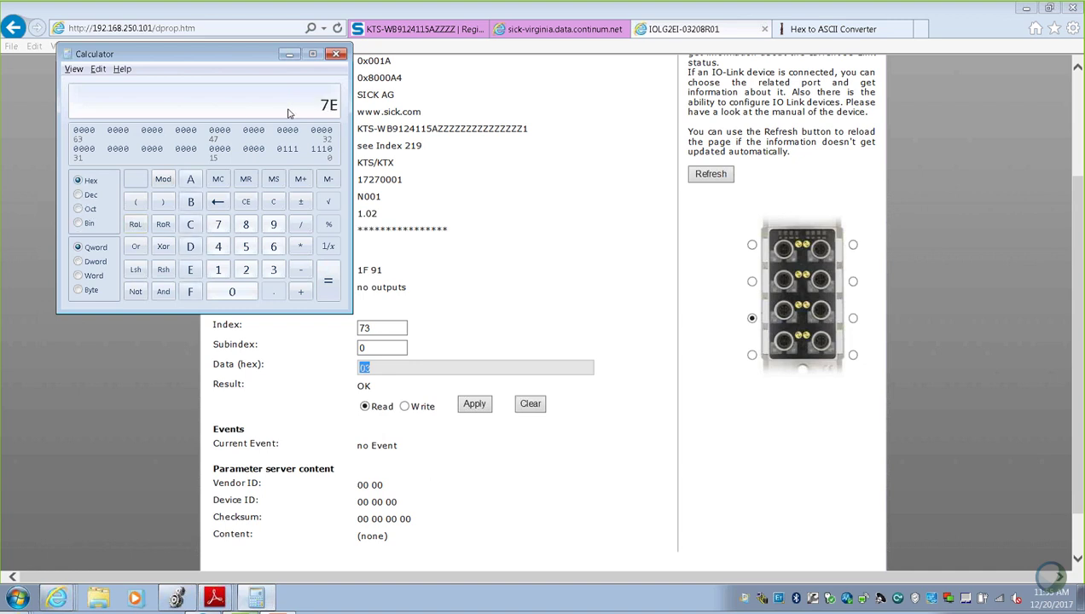
key(Escape)
text(3)
click(79, 194)
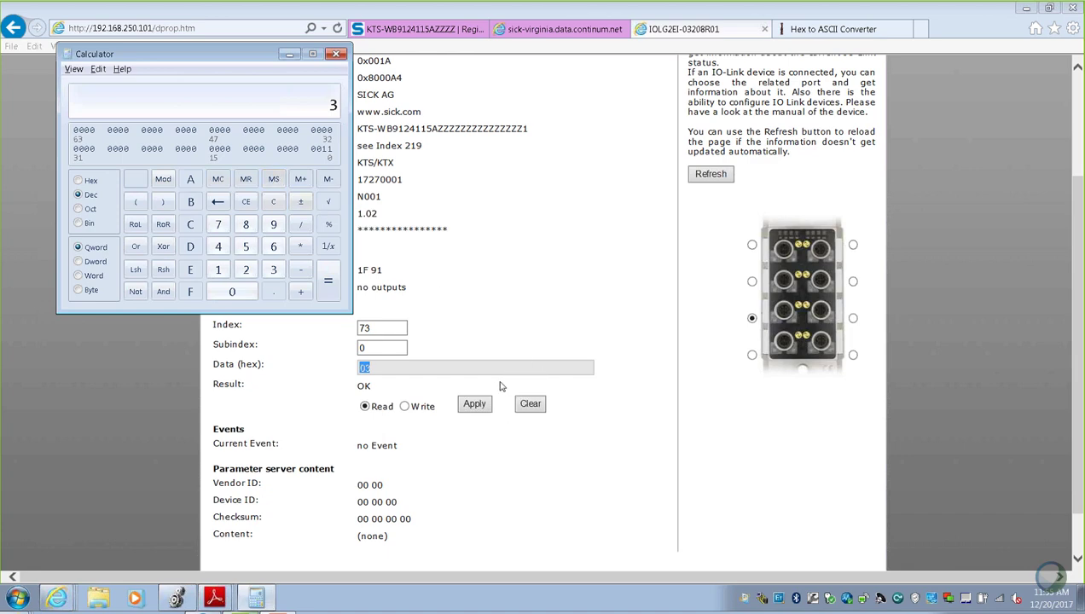
- Check the Sensitivity value options in the KTS/KTX operating instructions, and return to the device properties page
key(alt+Tab)
key(alt+Tab)
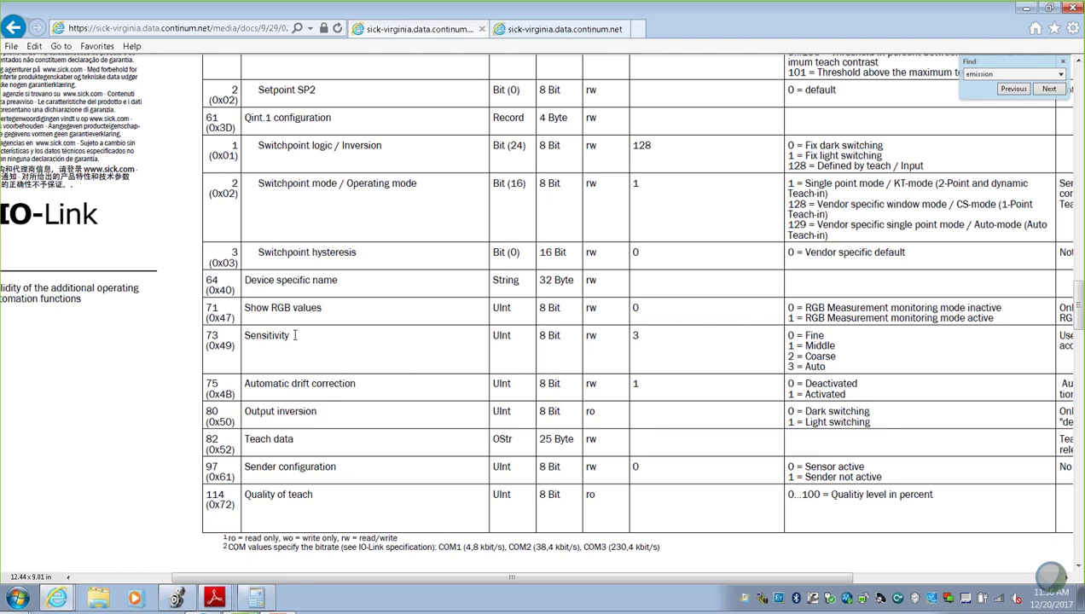
key(alt+Tab)
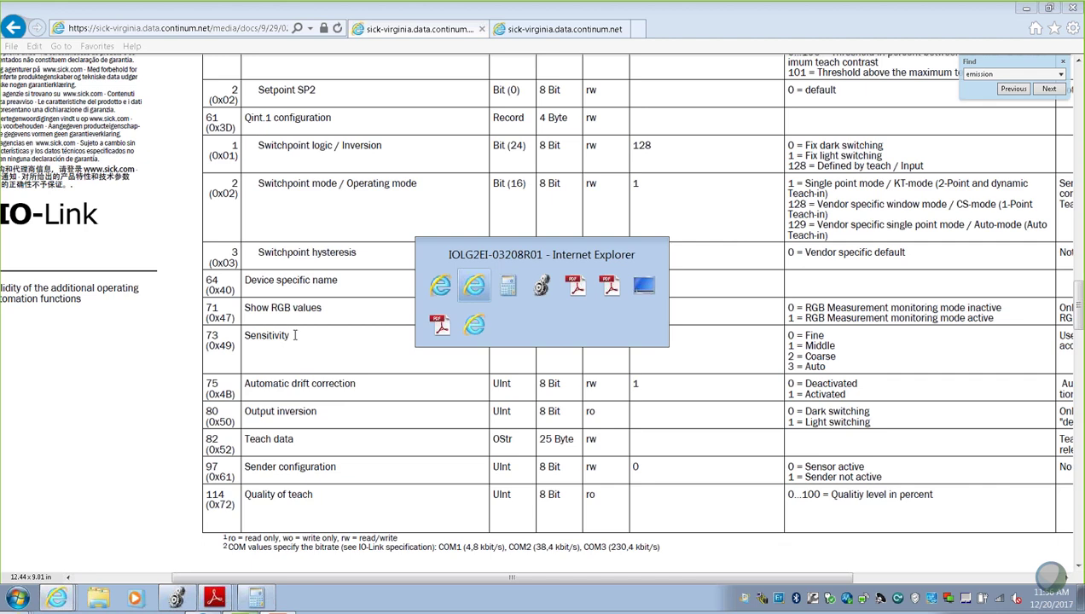
key(alt+Tab)
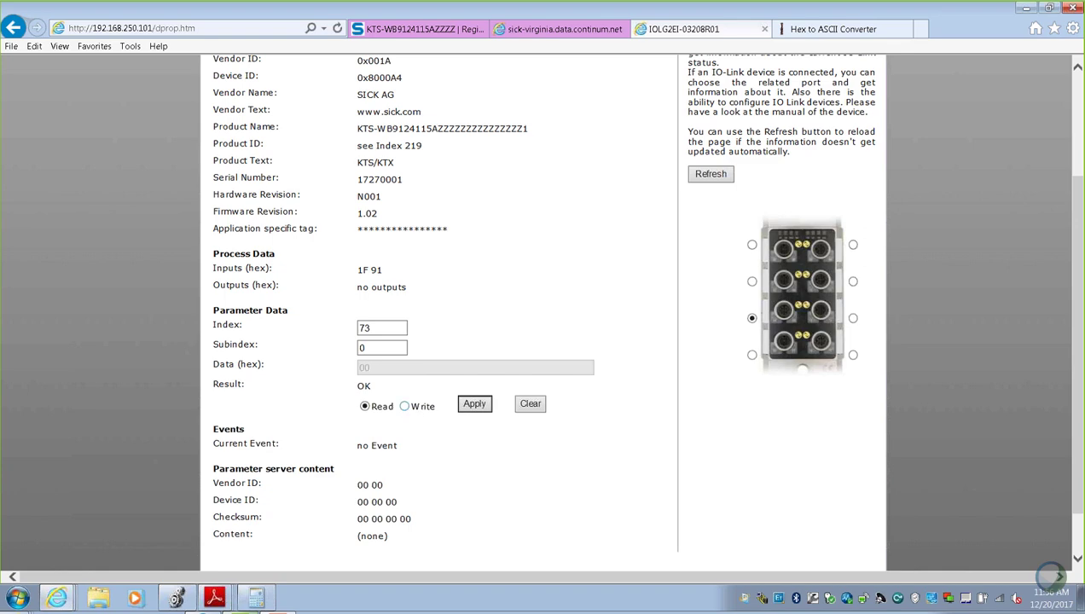
- Write the hex data 03 to the Sensitivity parameter at index 73, checking the Auto option in the operating instructions
click(406, 408)
key(alt+Tab)
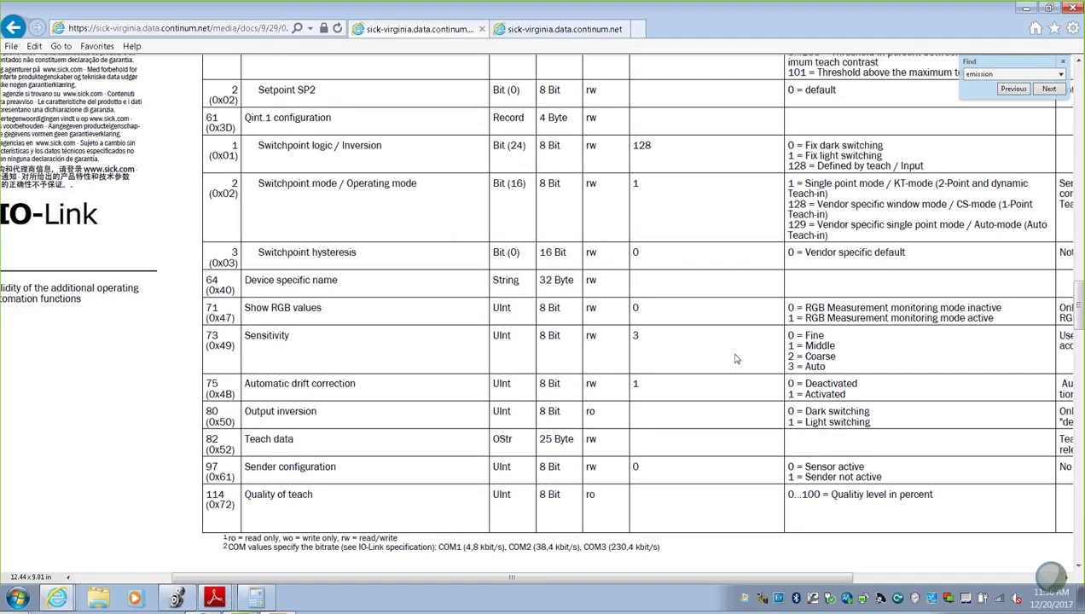
key(alt+Tab)
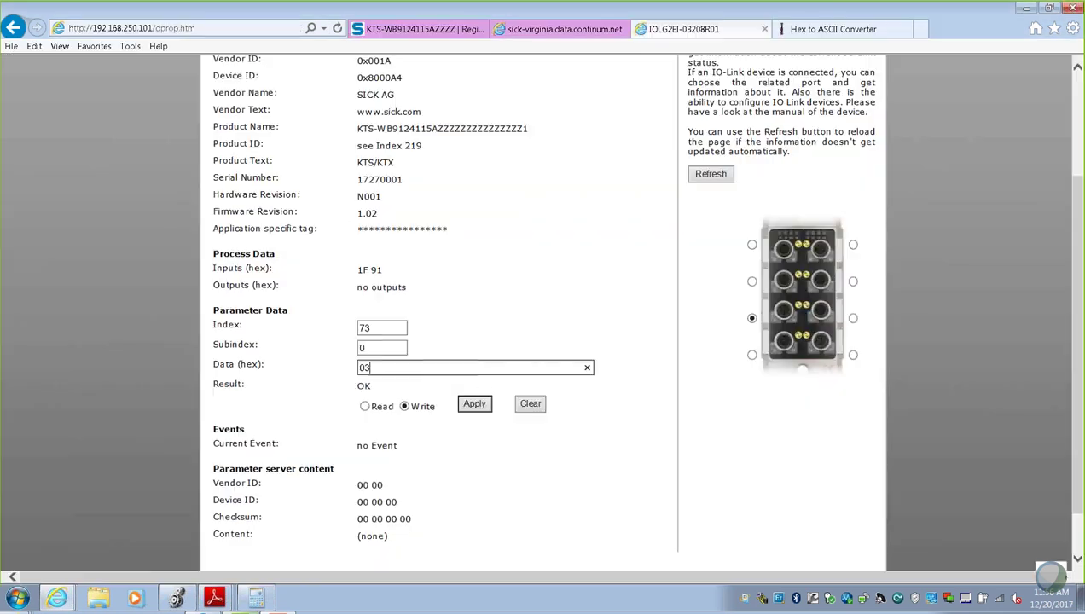
click(474, 406)
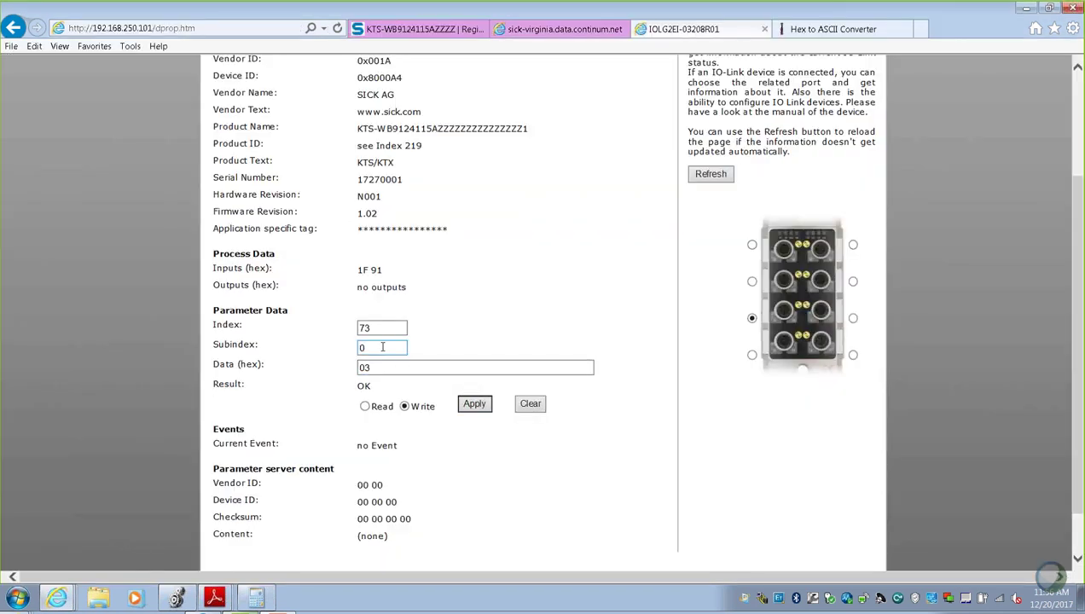
- Switch the parameter access back to Read and read index 73, subindex 0 again
click(364, 406)
click(376, 346)
click(474, 406)
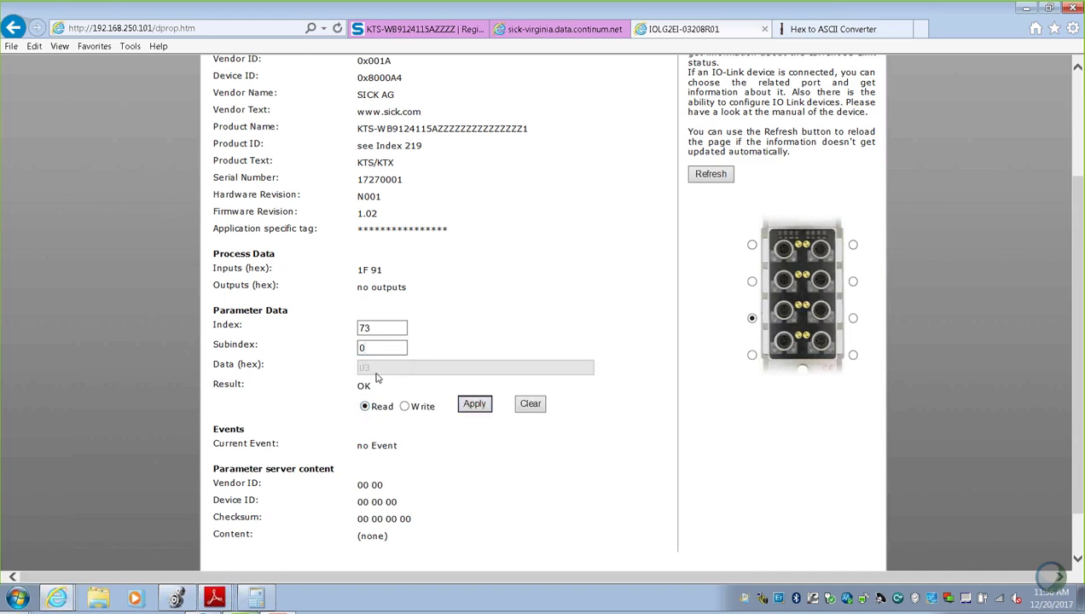
- Examine the Teach-in, Qint.1 and PD Input Descriptor entries of the parameter table in the operating instructions
key(alt+Tab)
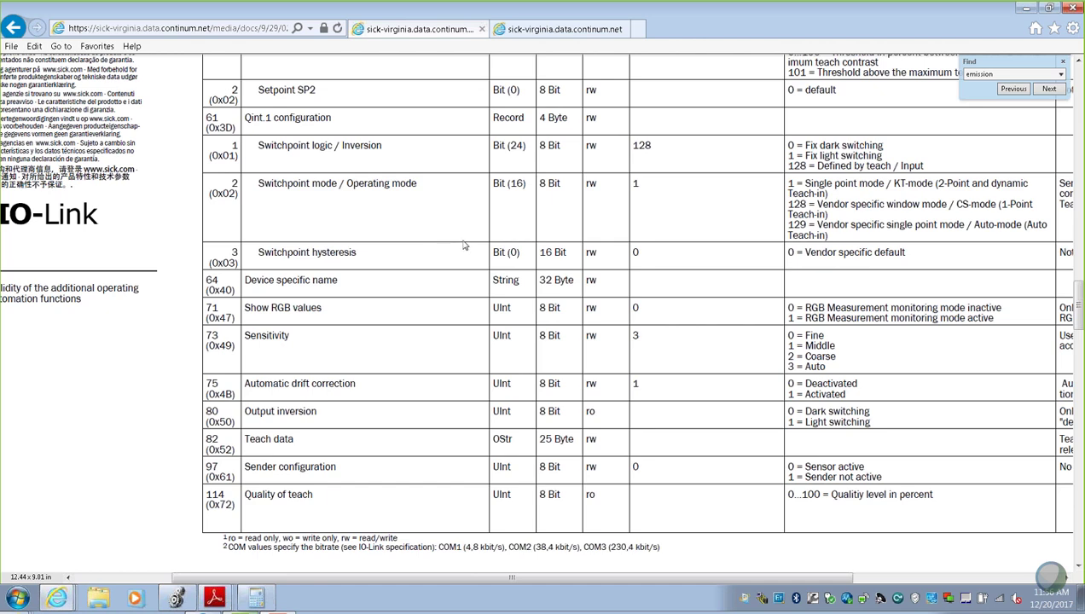
scroll(464, 247, up, 1)
scroll(453, 242, up, 4)
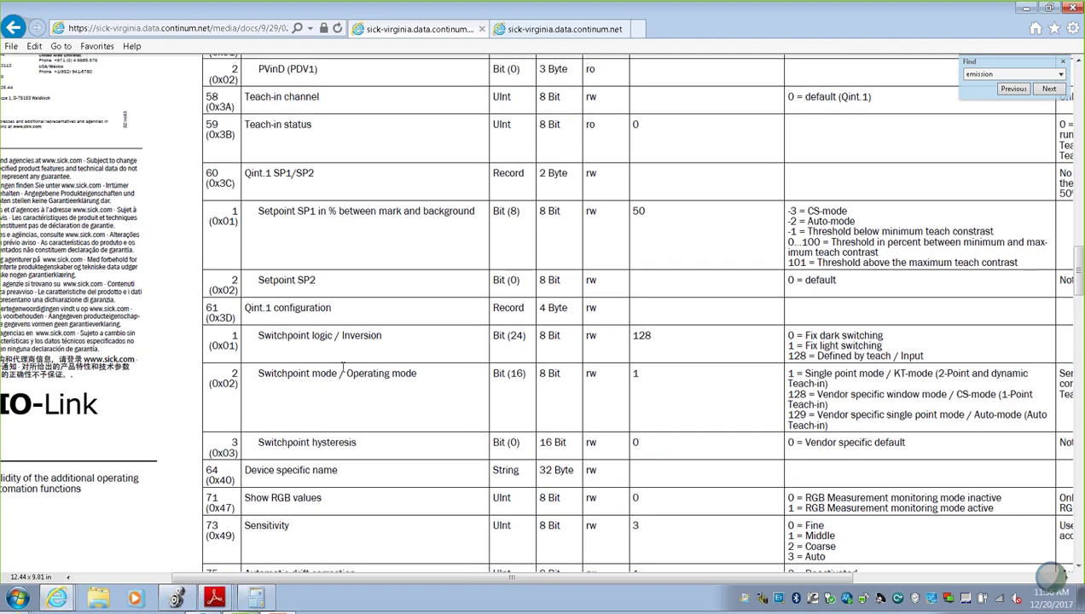
scroll(344, 368, up, 2)
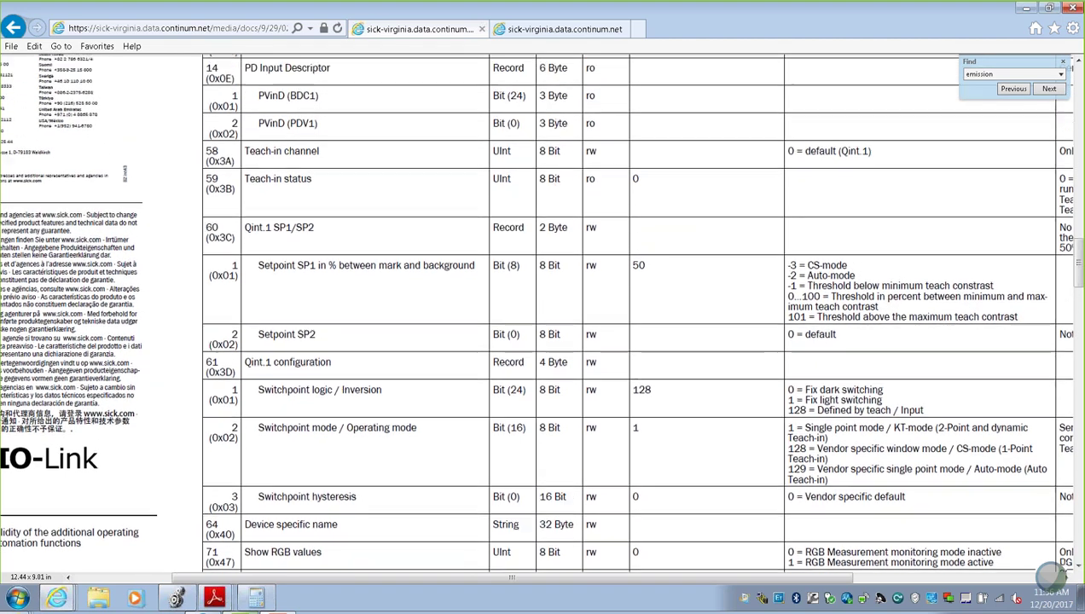
scroll(344, 372, up, 4)
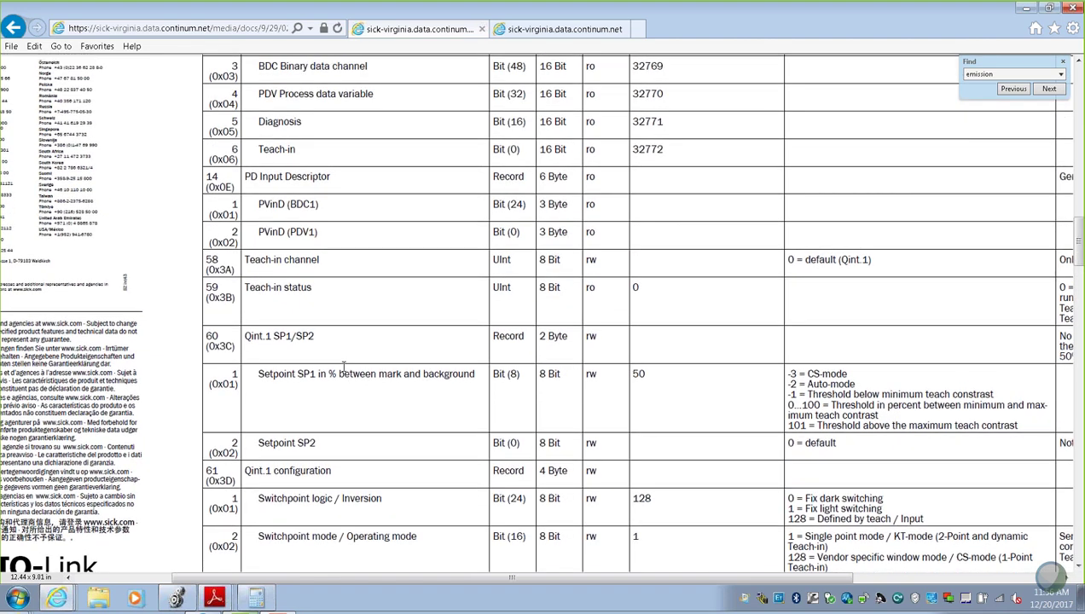
scroll(345, 372, up, 2)
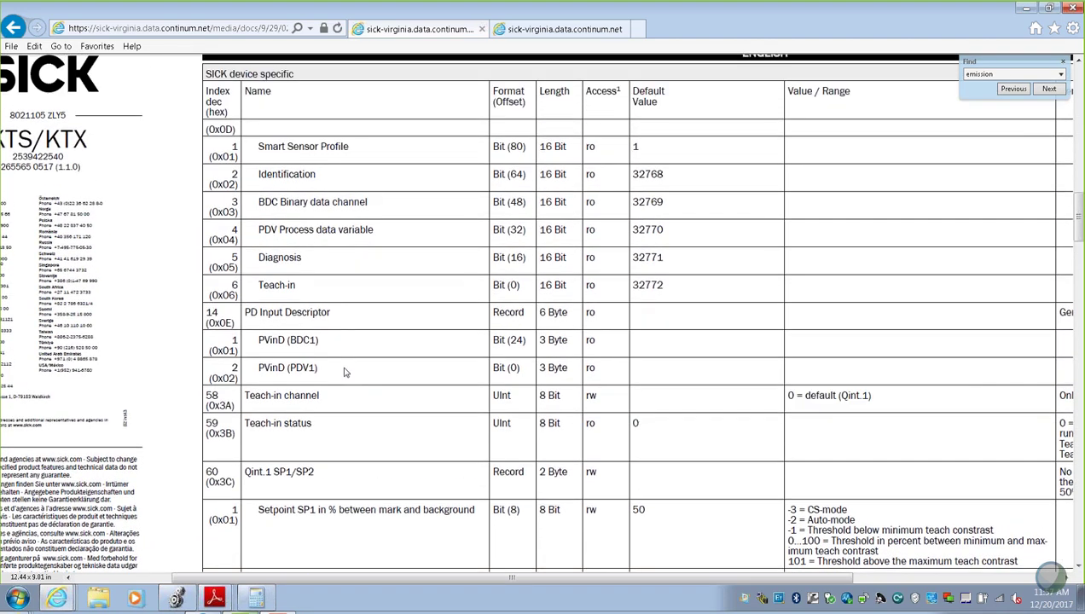
scroll(345, 372, down, 2)
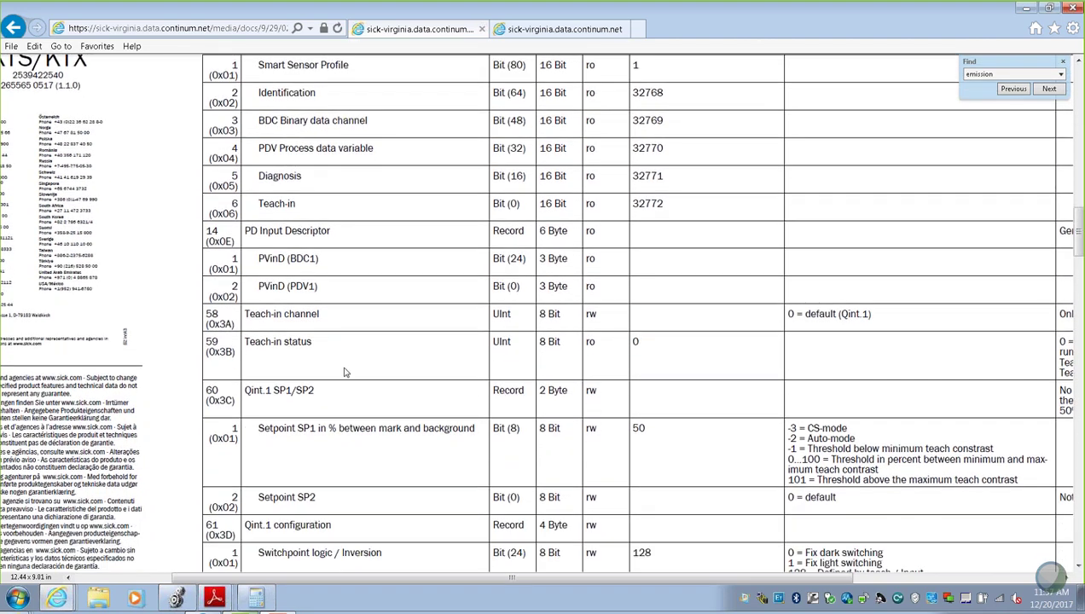
scroll(345, 372, up, 2)
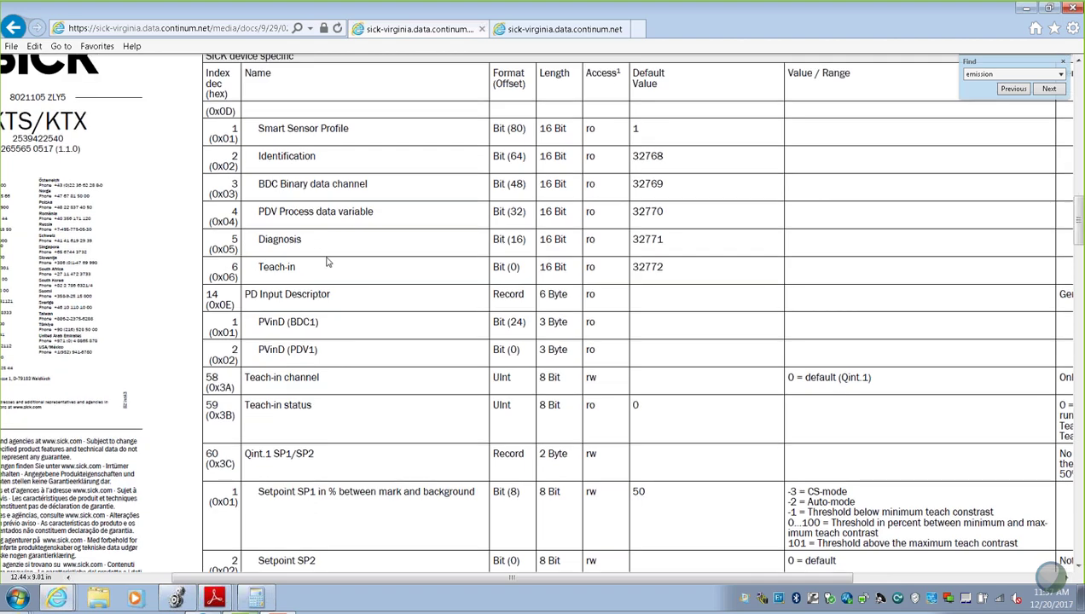
scroll(361, 260, down, 1)
scroll(361, 260, down, 3)
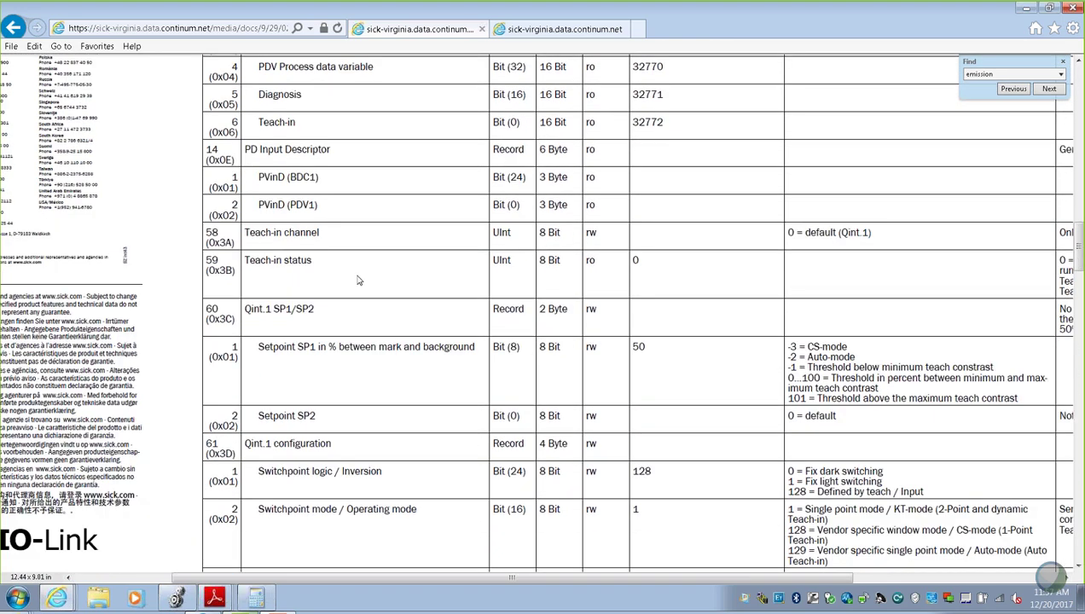
- Look up Teach mode selection for external lines in the operating instructions and read its index 116, subindex 0, on the device properties page
scroll(359, 281, down, 3)
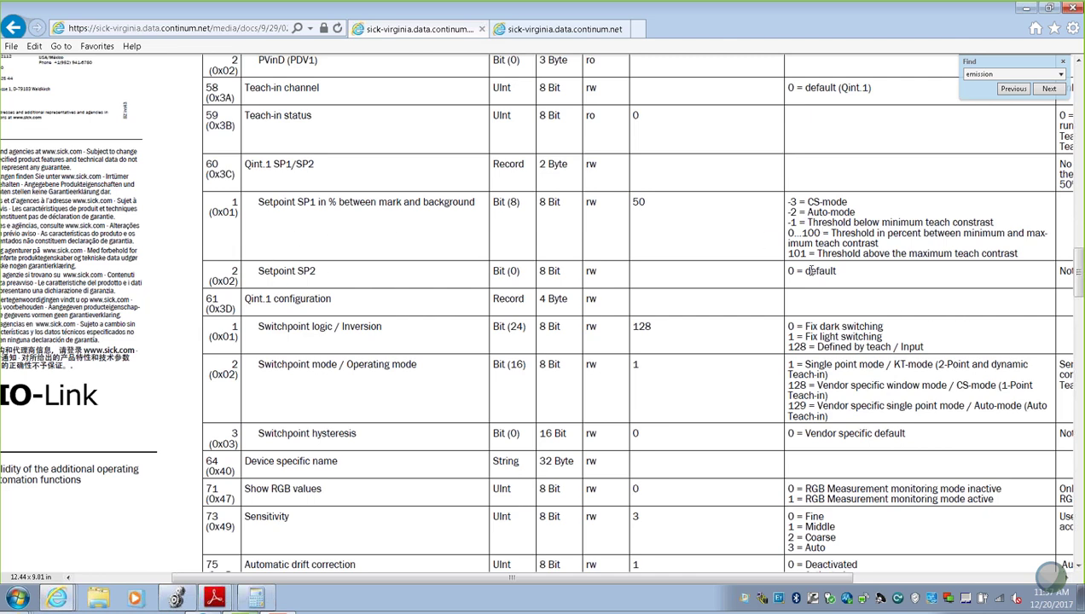
scroll(367, 268, down, 1)
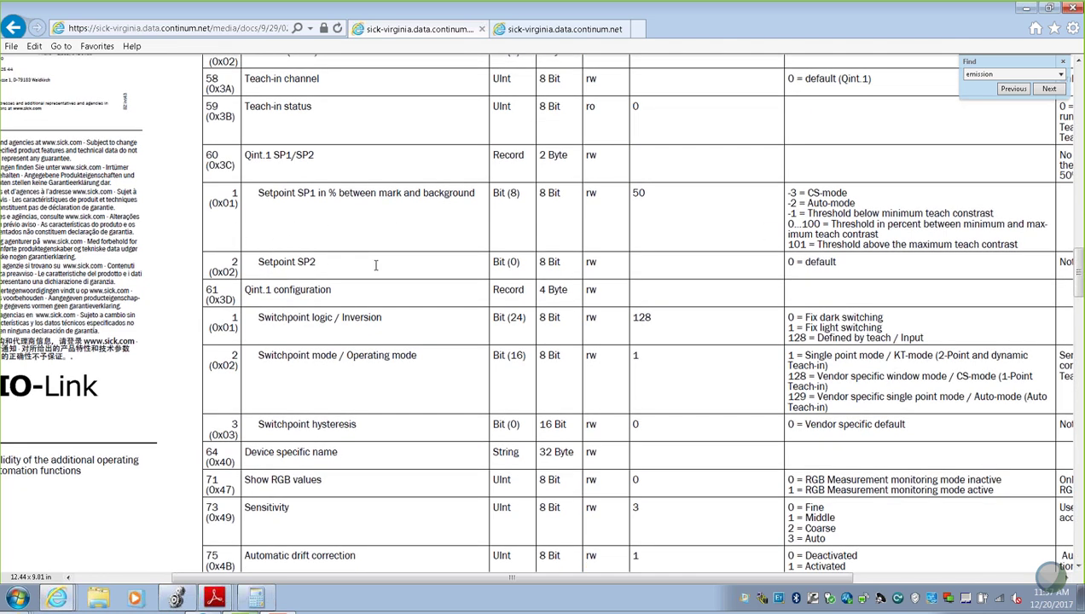
scroll(376, 265, down, 5)
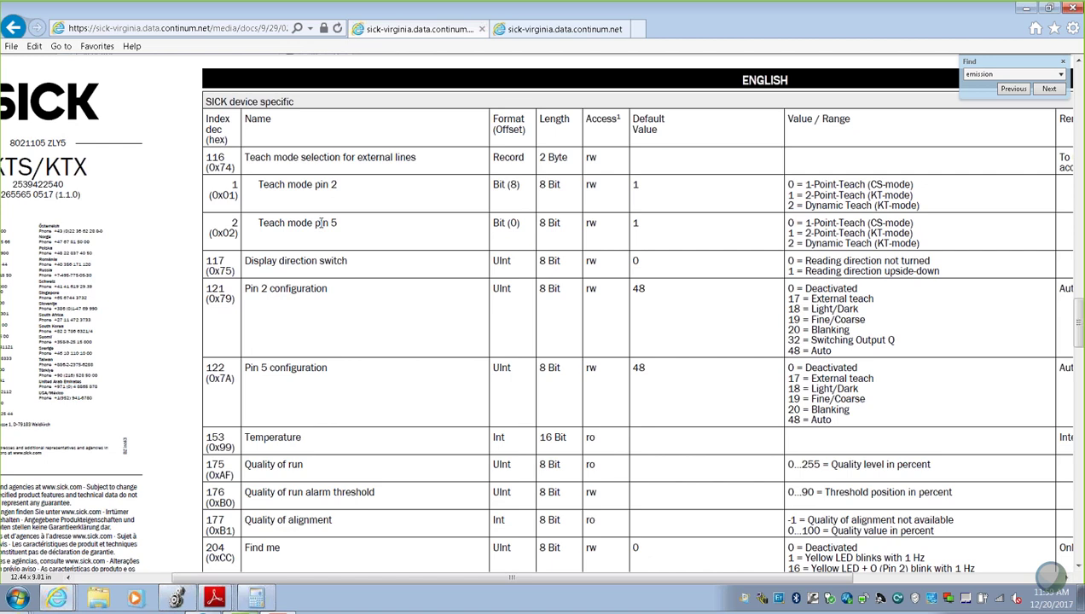
scroll(321, 223, up, 1)
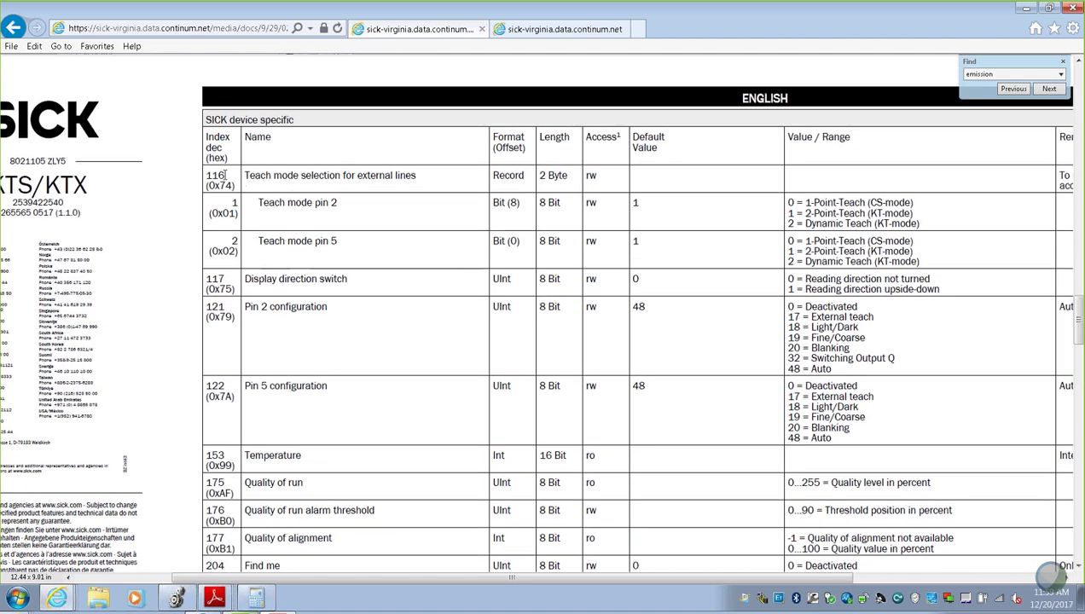
key(alt+Tab)
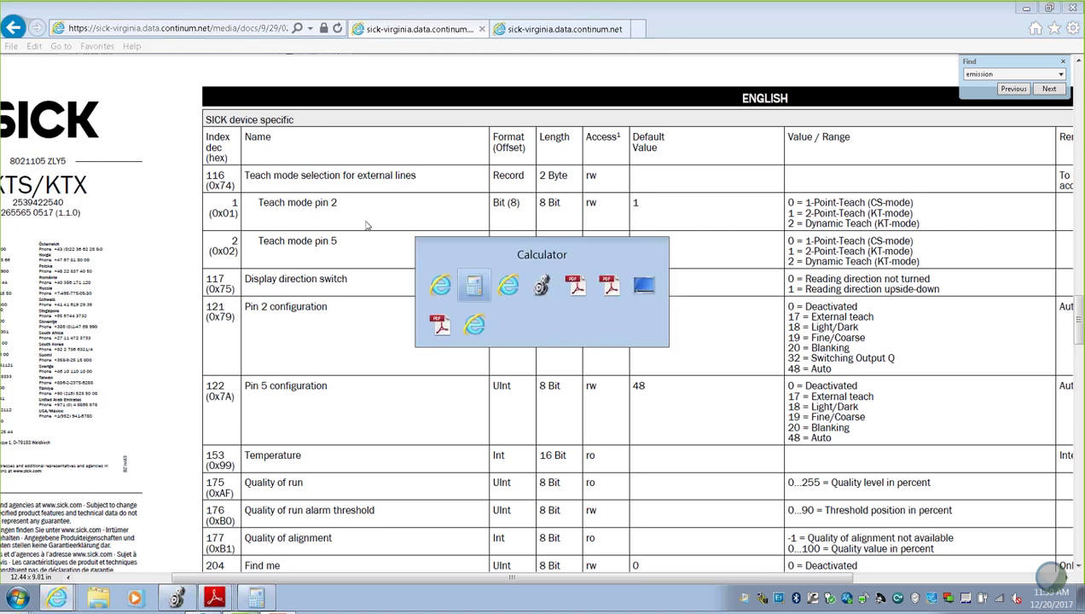
key(alt+Tab)
key(Tab)
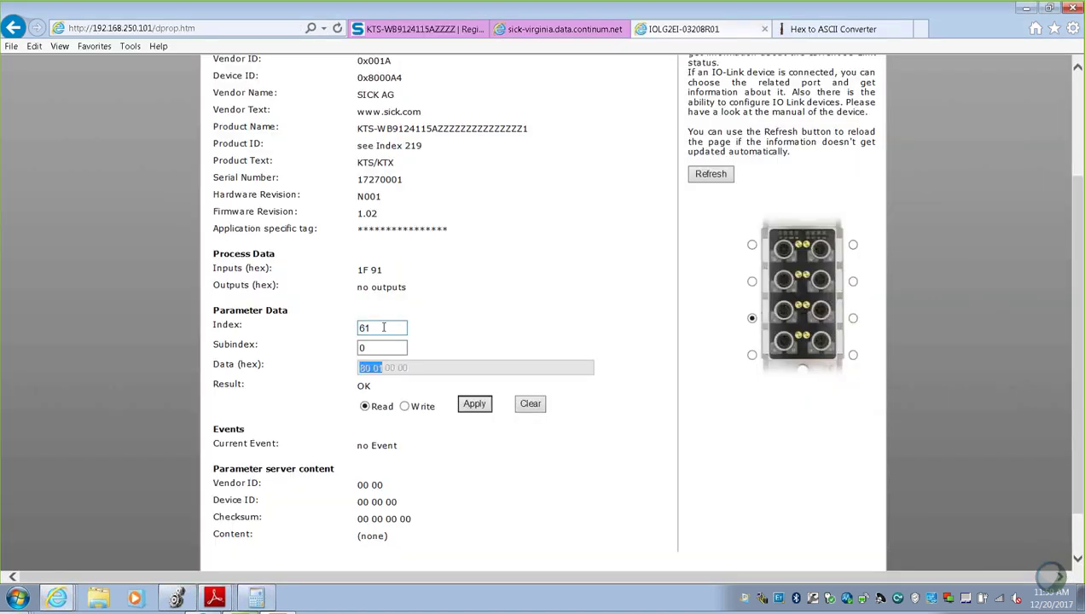
double_click(380, 326)
text(116)
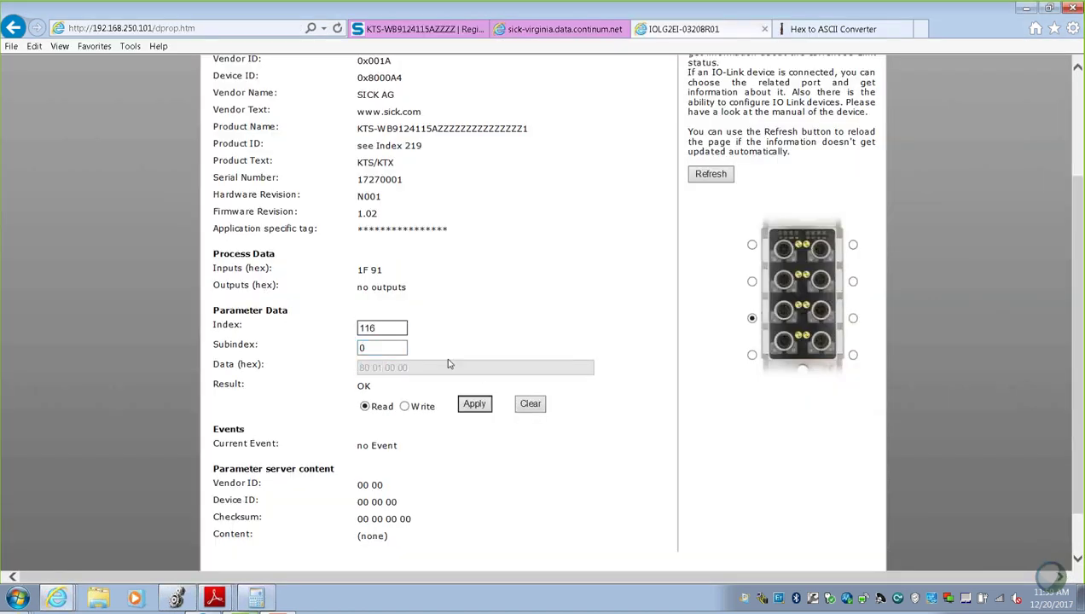
click(474, 405)
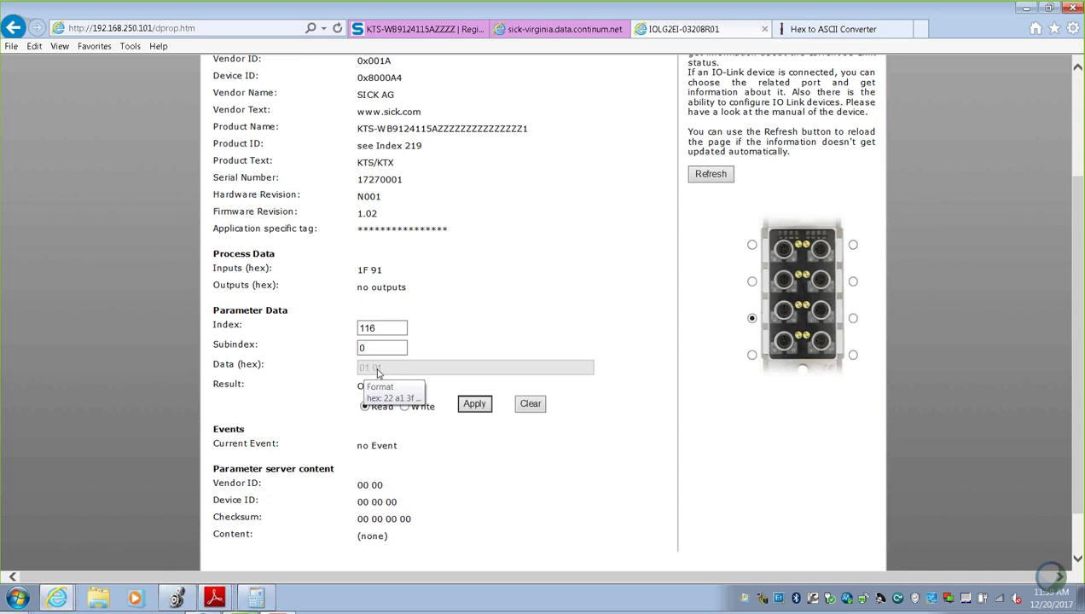
- Check the Teach mode pin 2 and pin 5 options in the operating instructions and look through the following device-specific parameter entries
key(alt+Tab)
key(alt+Tab)
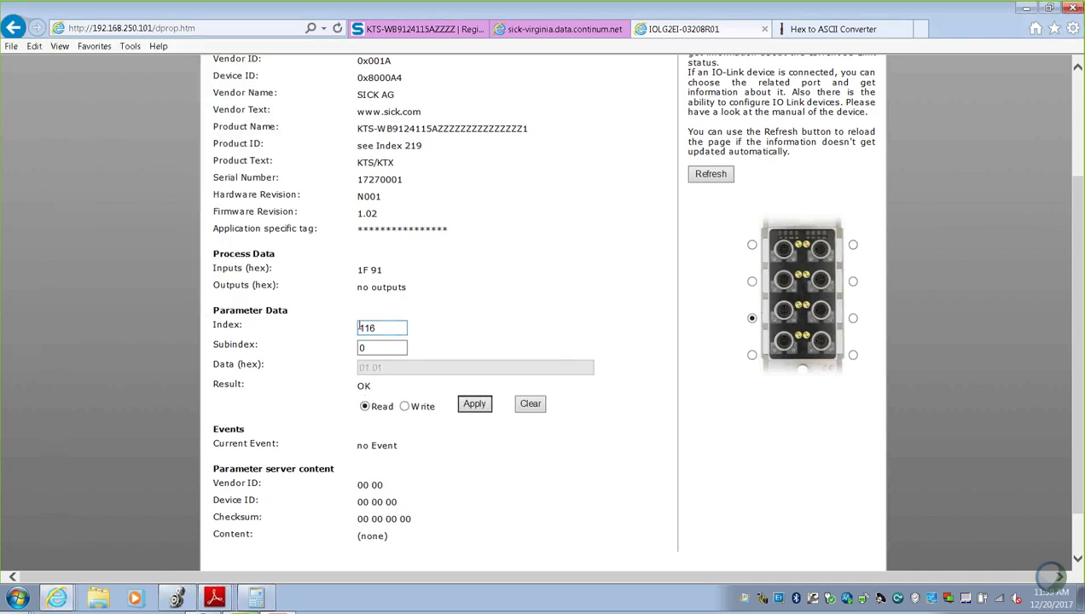
key(alt+Tab)
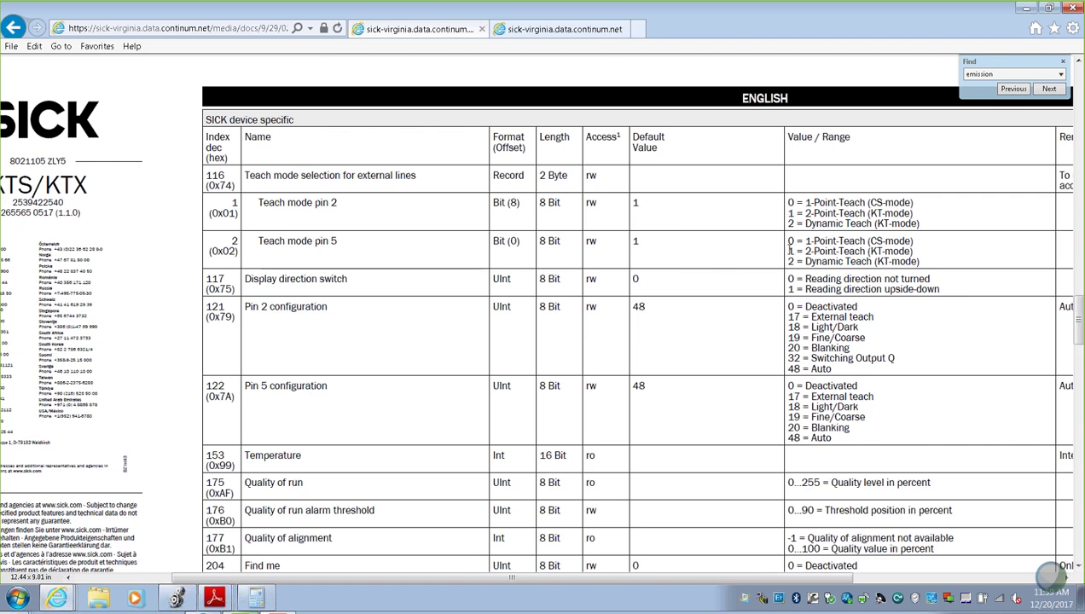
scroll(347, 308, down, 5)
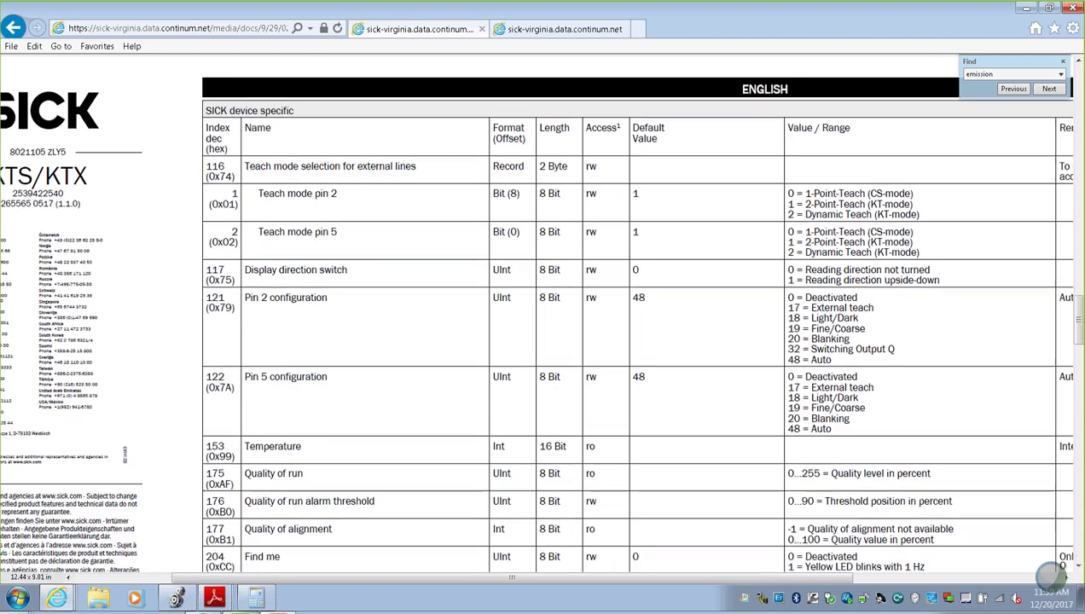
scroll(370, 370, down, 3)
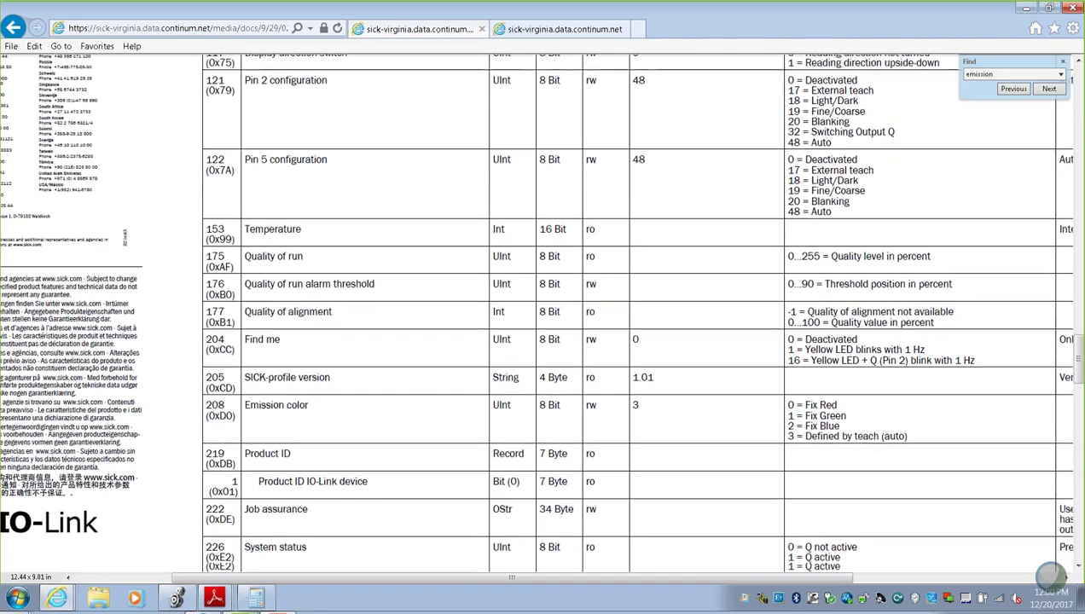
scroll(387, 368, up, 5)
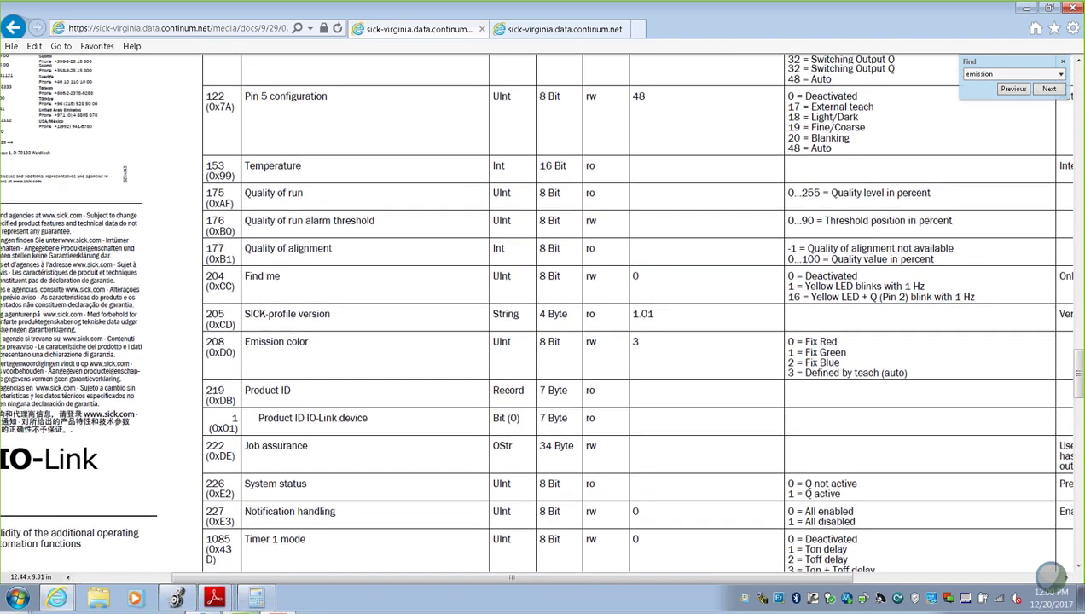
scroll(381, 340, up, 2)
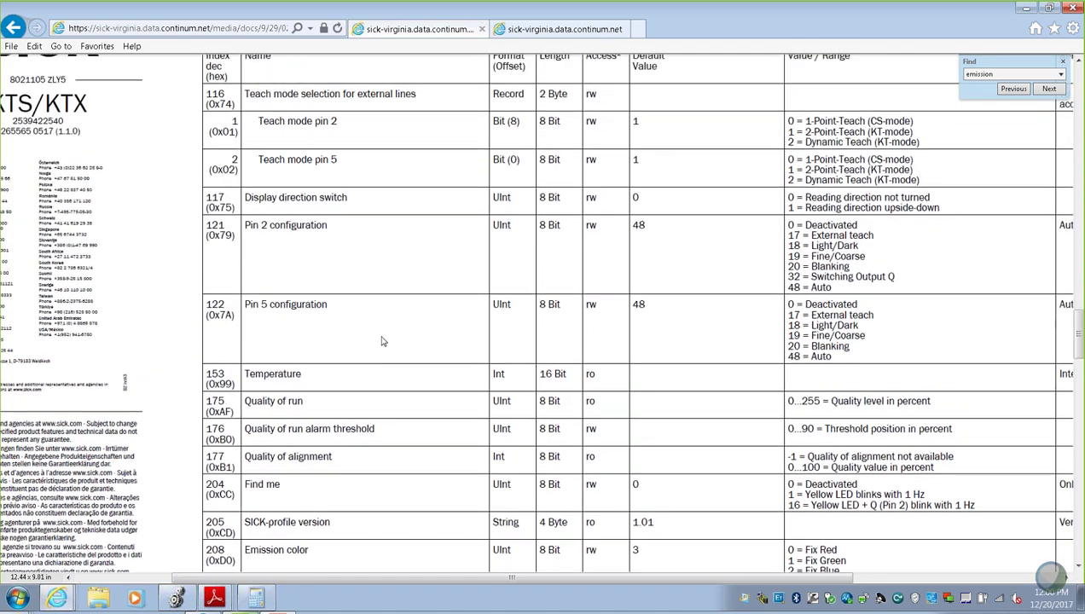